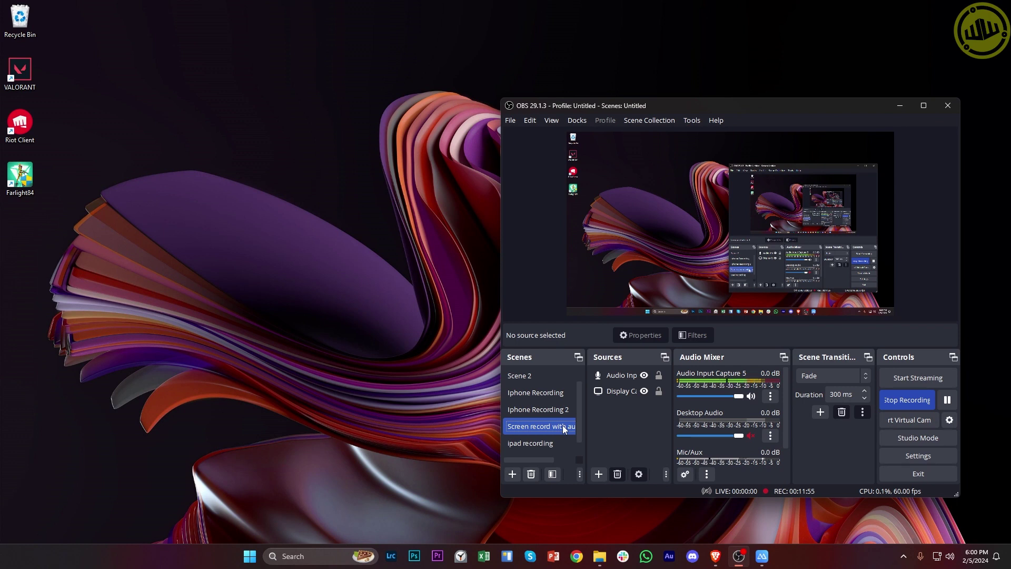
Search Windows for 'store' and launch Microsoft Store.
left_click(327, 553)
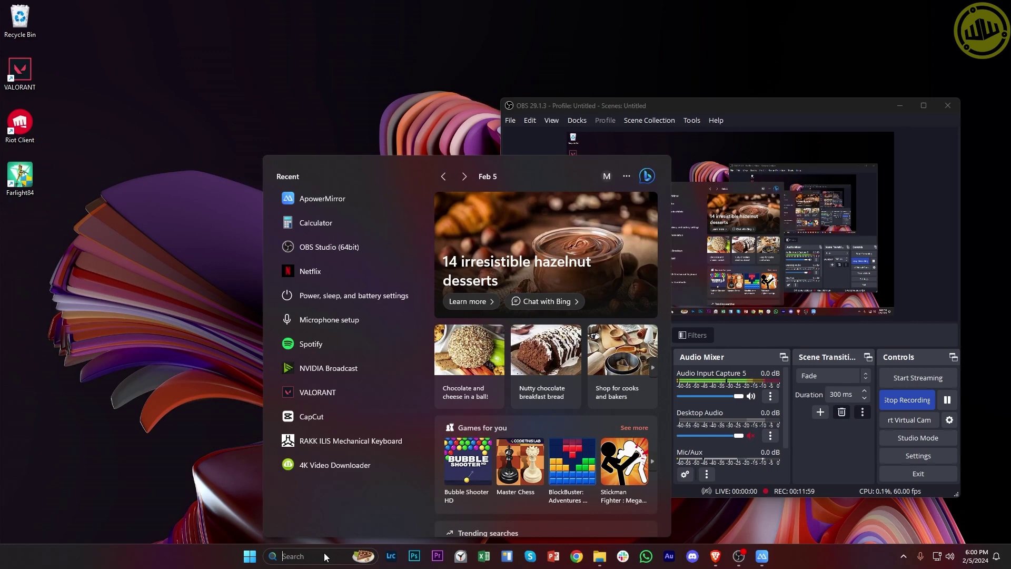
type("microsoft")
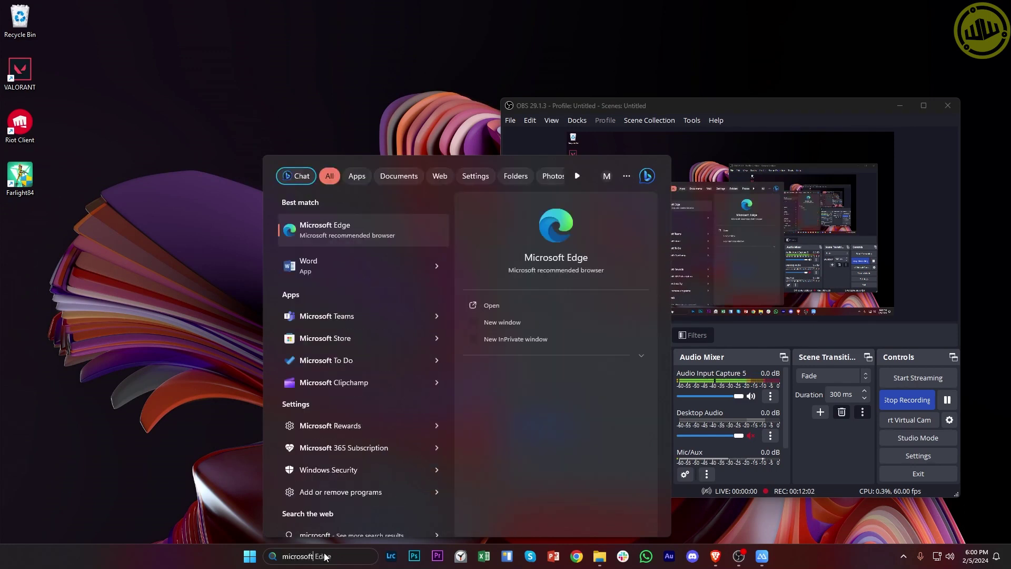
key("ctrl+a")
key("BackSpace")
type("sotre")
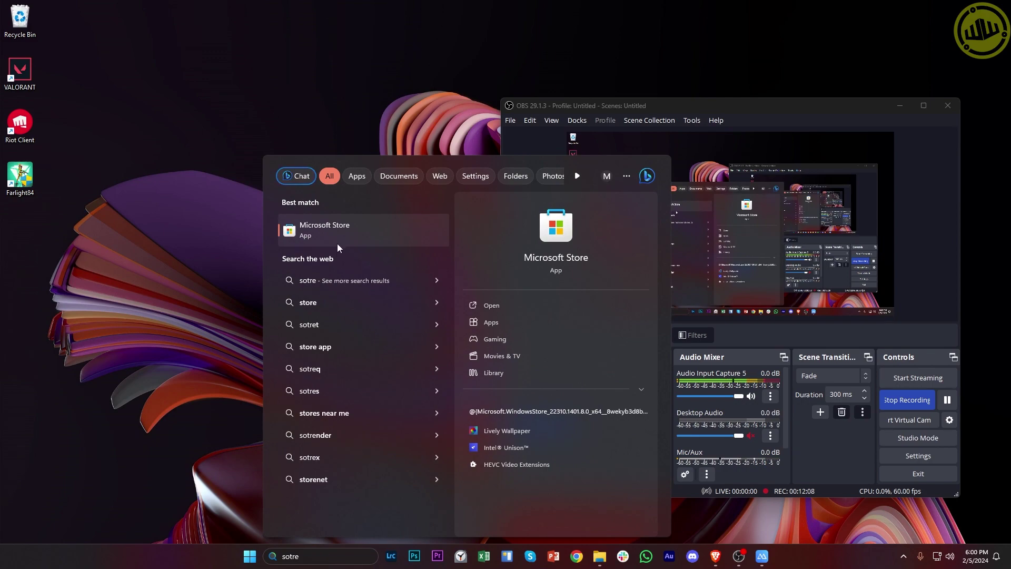
left_click(337, 237)
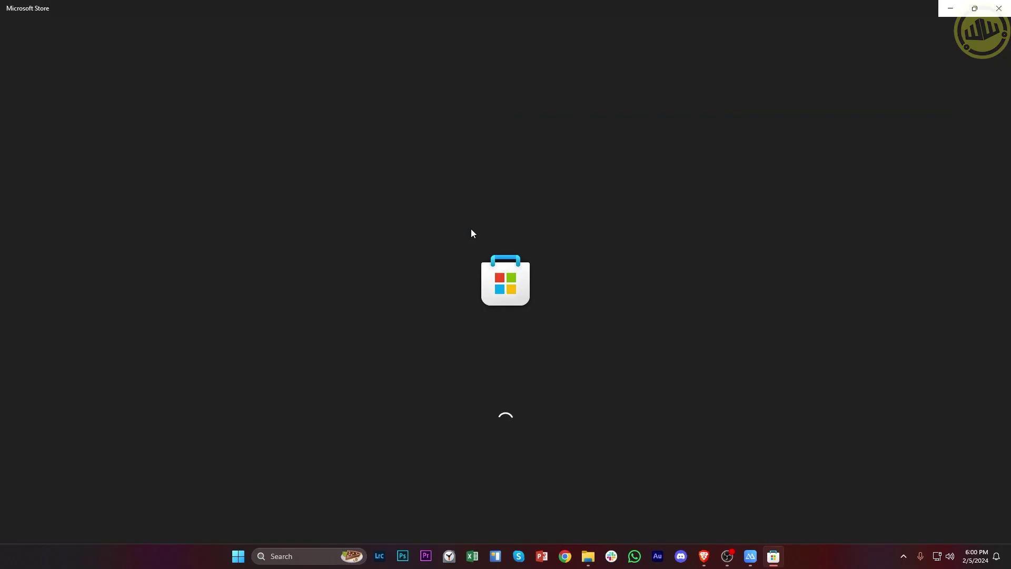
Restore the Store window, move it left, close it, then search for 'update'.
left_click(975, 9)
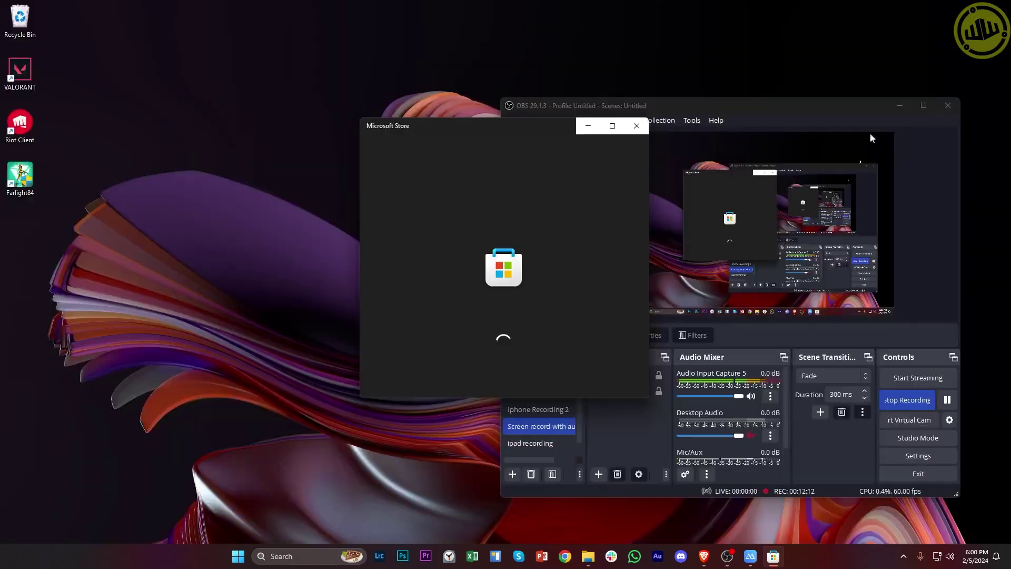
left_click_drag(513, 130, 326, 117)
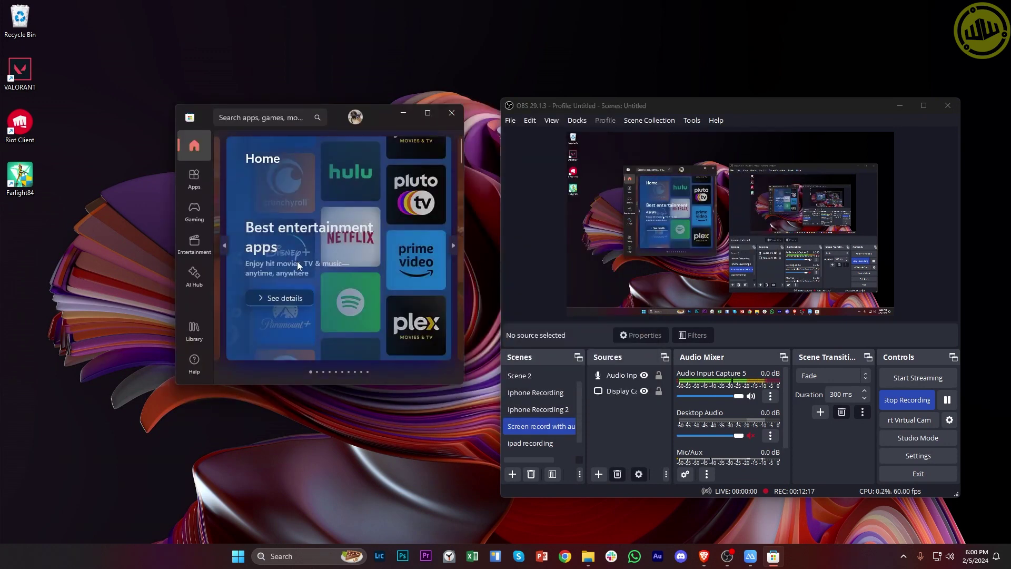
left_click(453, 114)
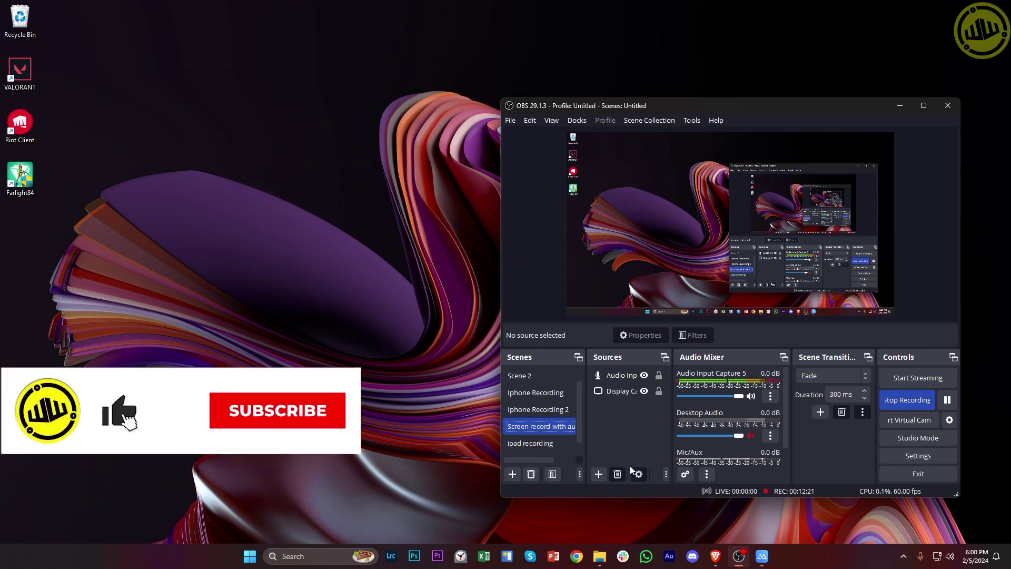
key("super")
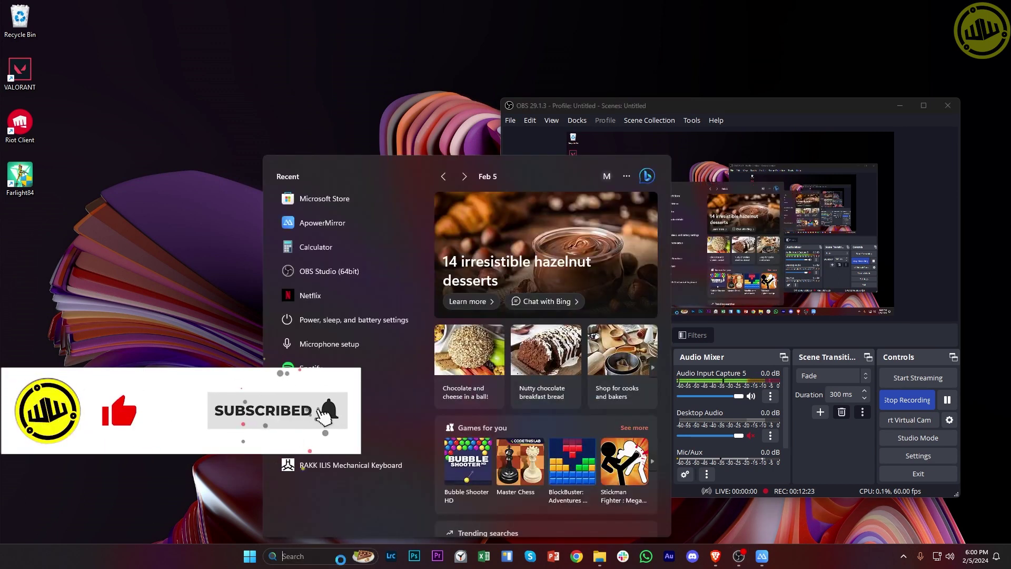
type("update")
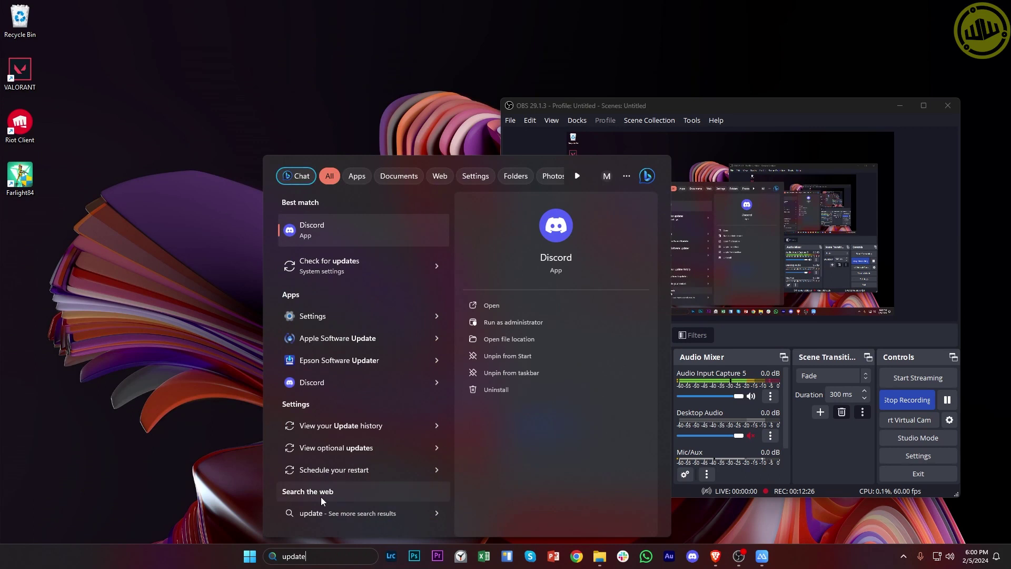
Open the 'Check for updates' result to show Windows Update, then move the Settings window left.
left_click(322, 271)
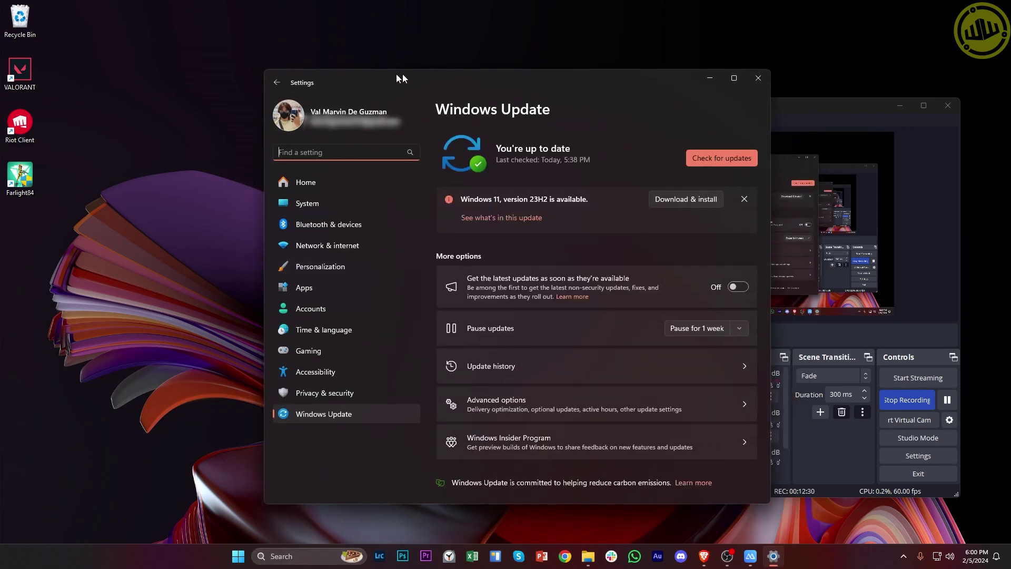
left_click_drag(401, 78, 282, 74)
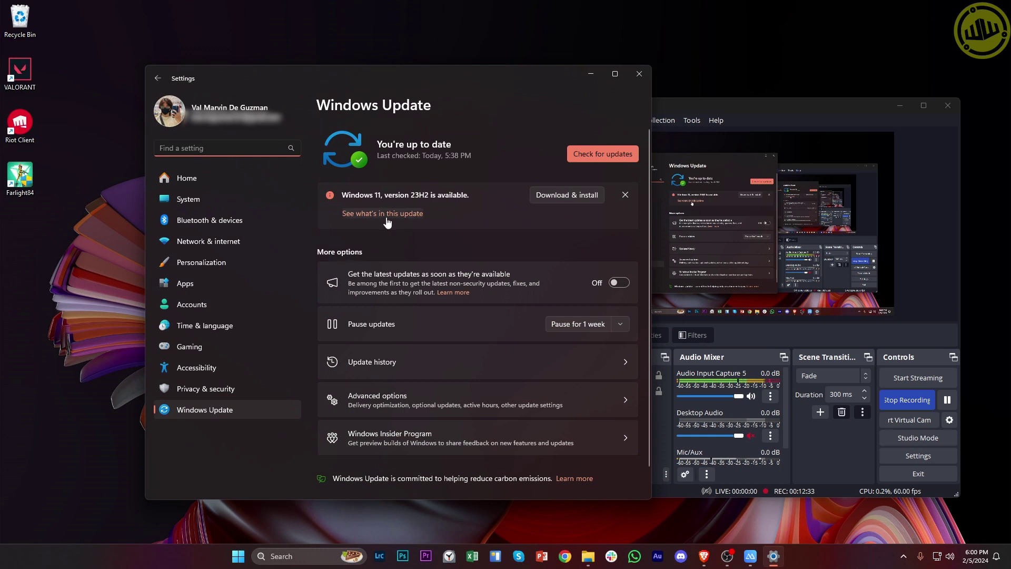